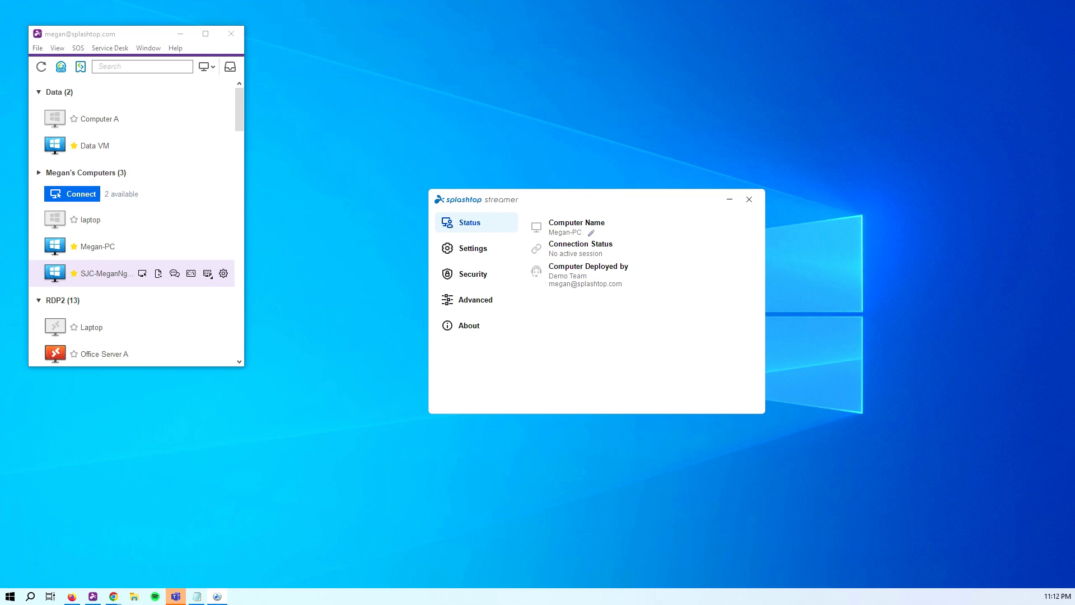
# Close the Streamer status window and start a remote session to the SJC computer
pyautogui.hotkey('alt', 'F4')
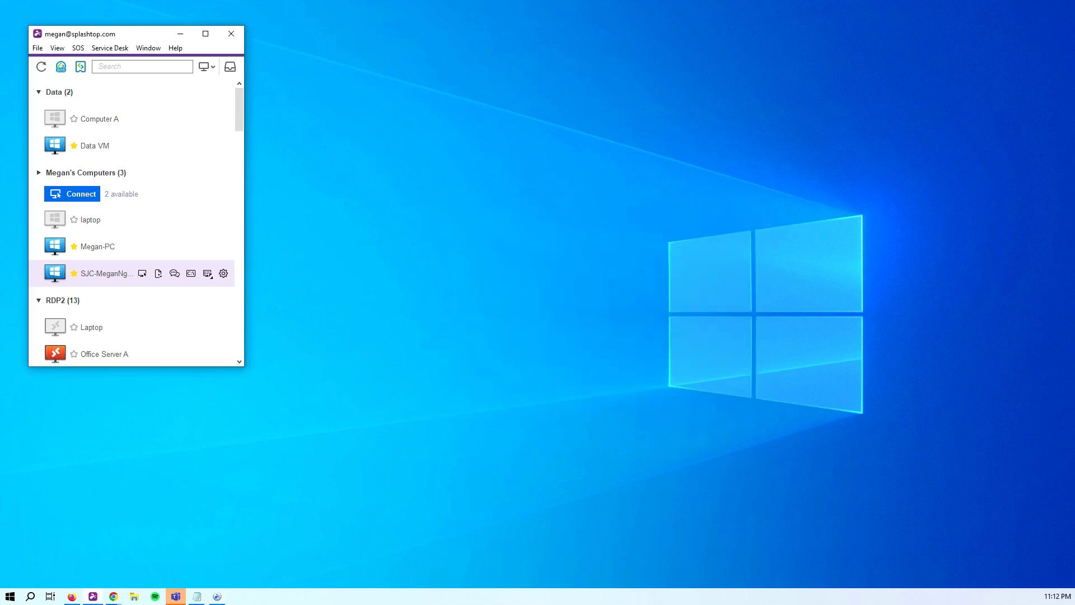
pyautogui.doubleClick(96, 273)
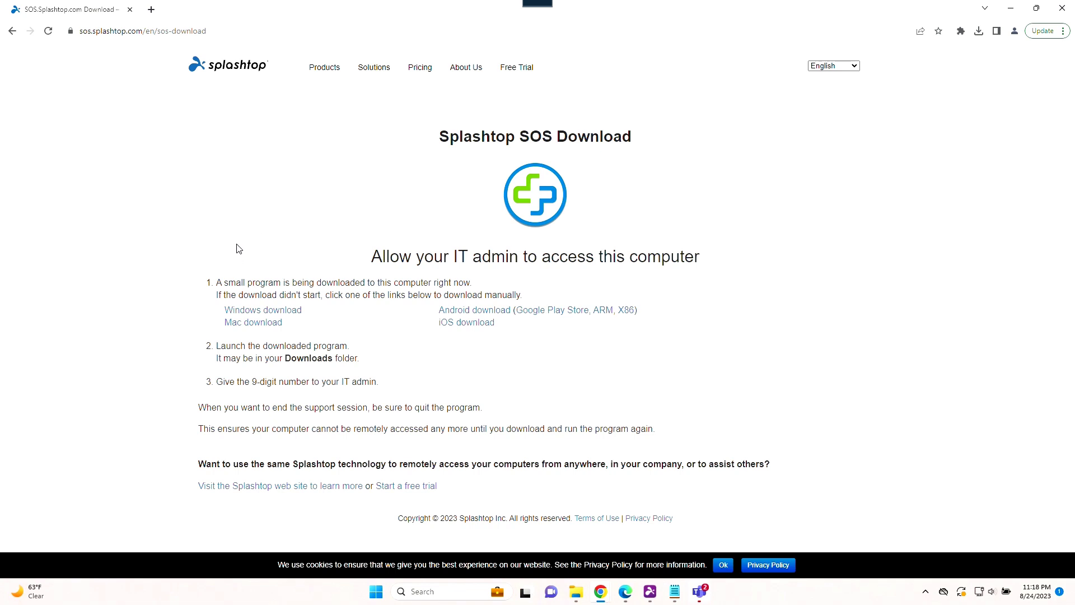
# Run the downloaded Splashtop SOS file from Chrome's downloads list
pyautogui.click(979, 32)
pyautogui.click(891, 90)
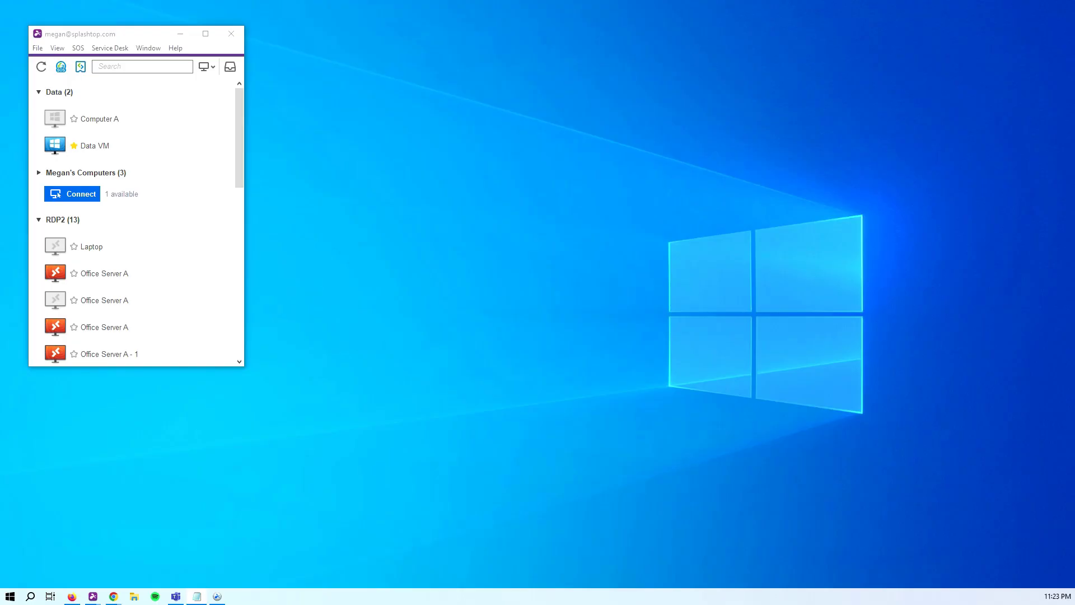
# Paste the user's 9-digit SOS session code and connect to their device
pyautogui.click(61, 66)
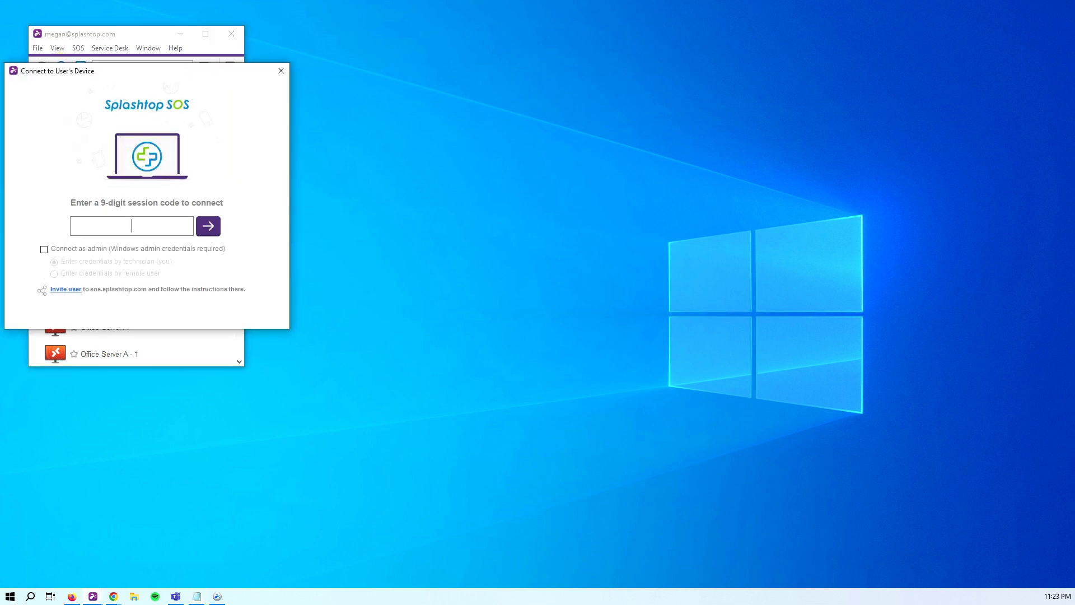
pyautogui.write('536891693')
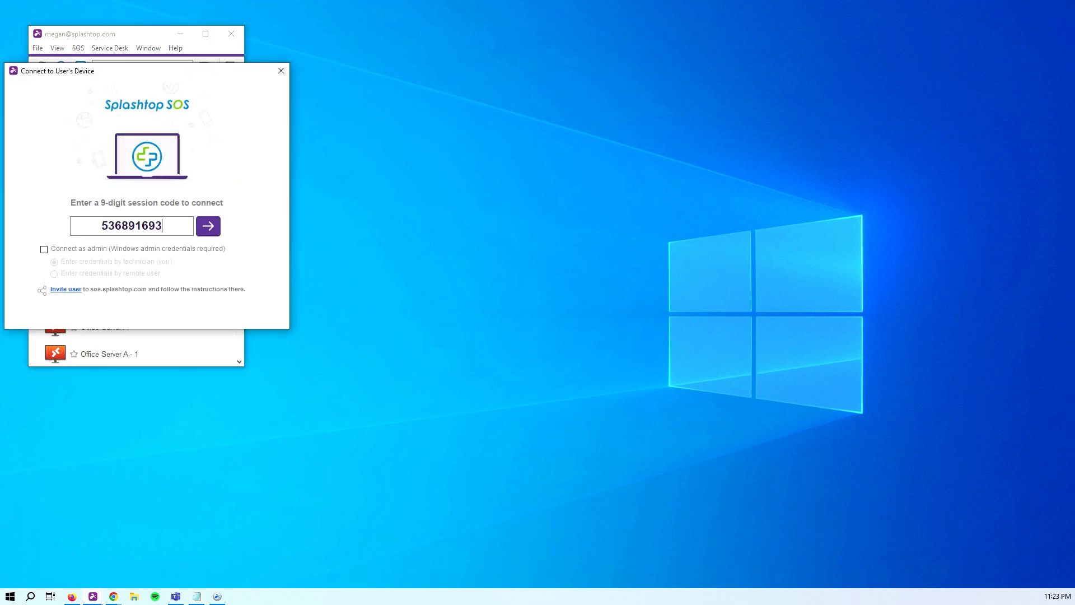
pyautogui.click(208, 226)
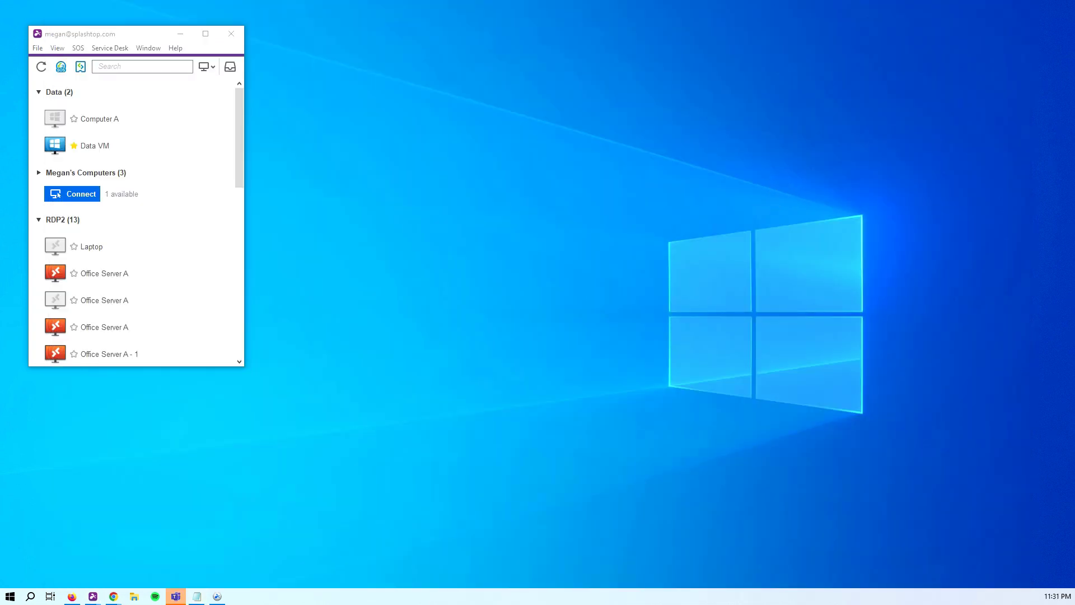
# Create a Service Desk session for Company ABC with the customer's name, copy its link, and show the PIN code
pyautogui.click(81, 66)
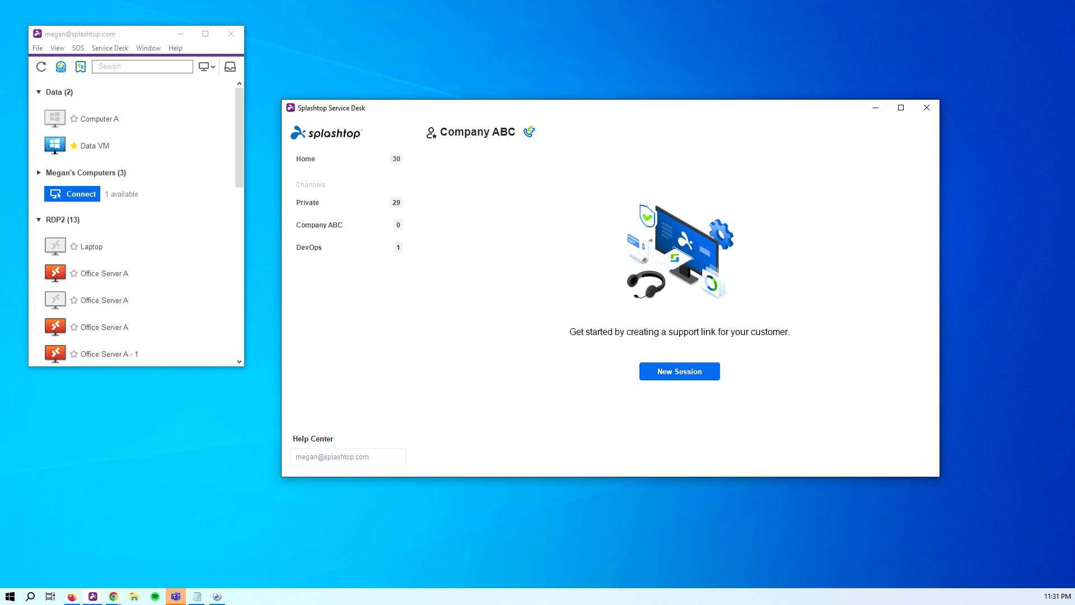
pyautogui.click(680, 372)
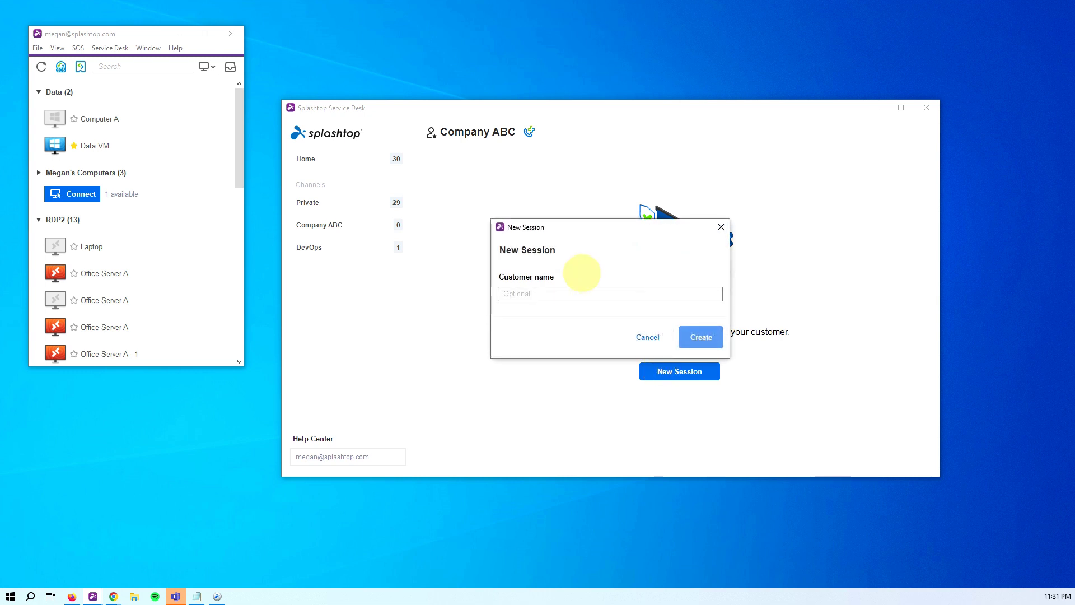
pyautogui.click(577, 292)
pyautogui.write('Jhon')
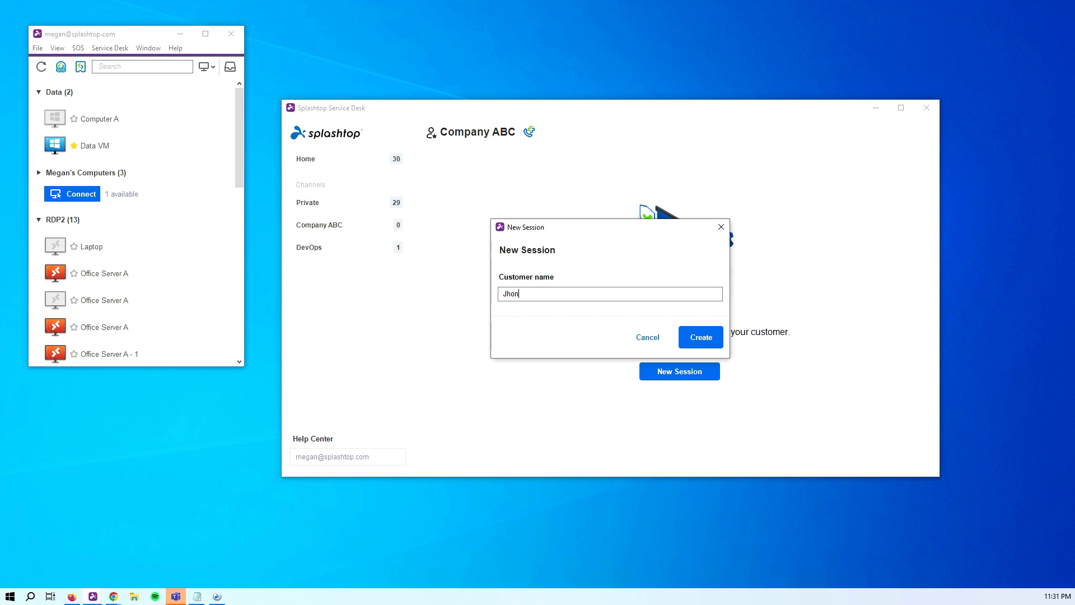
pyautogui.press('Return')
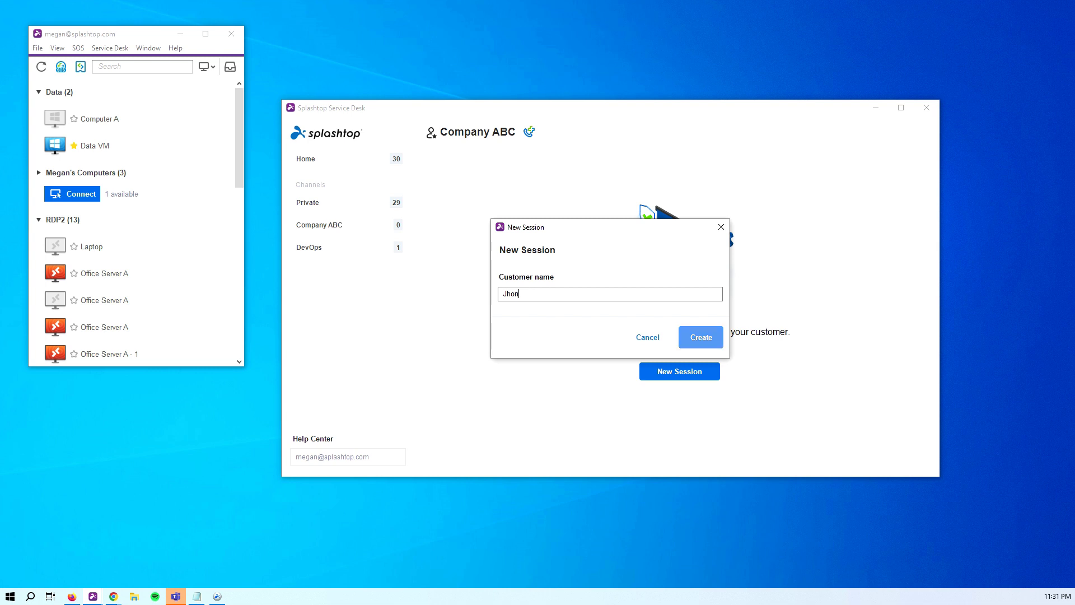
pyautogui.click(700, 336)
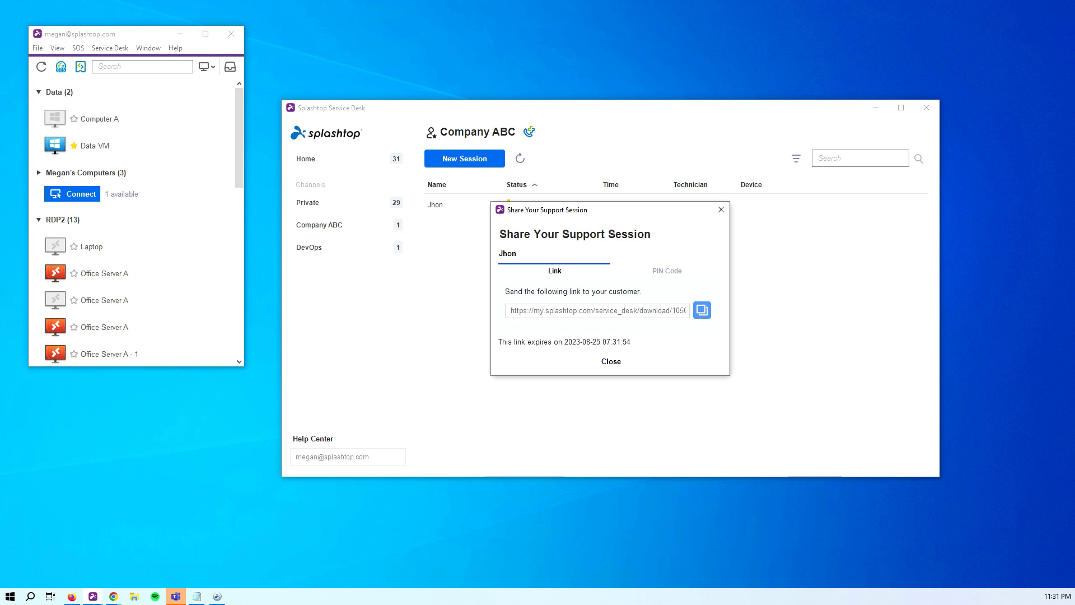
pyautogui.click(702, 309)
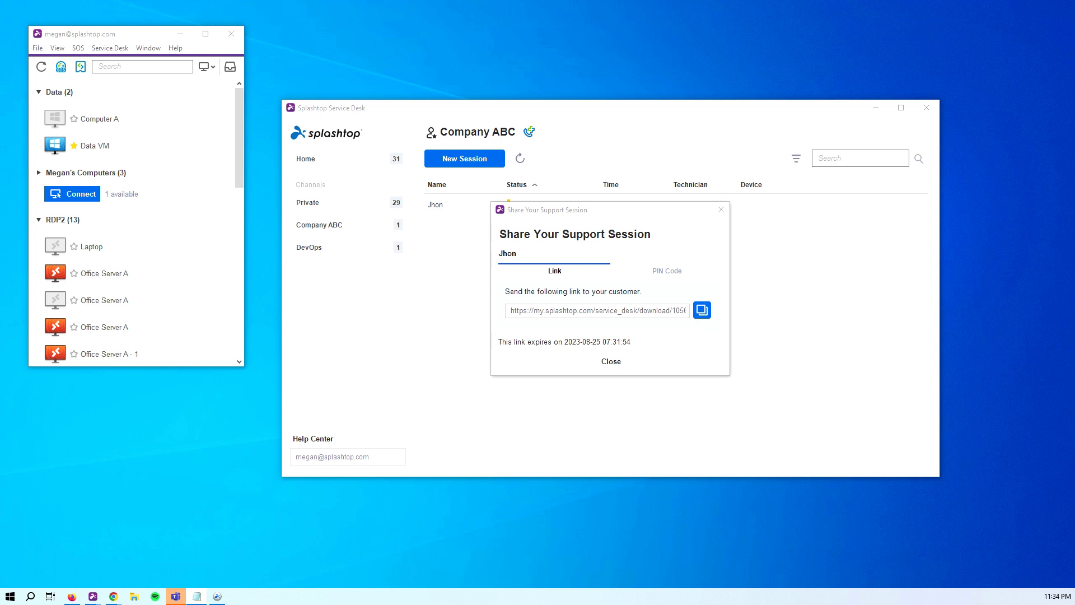
pyautogui.click(667, 270)
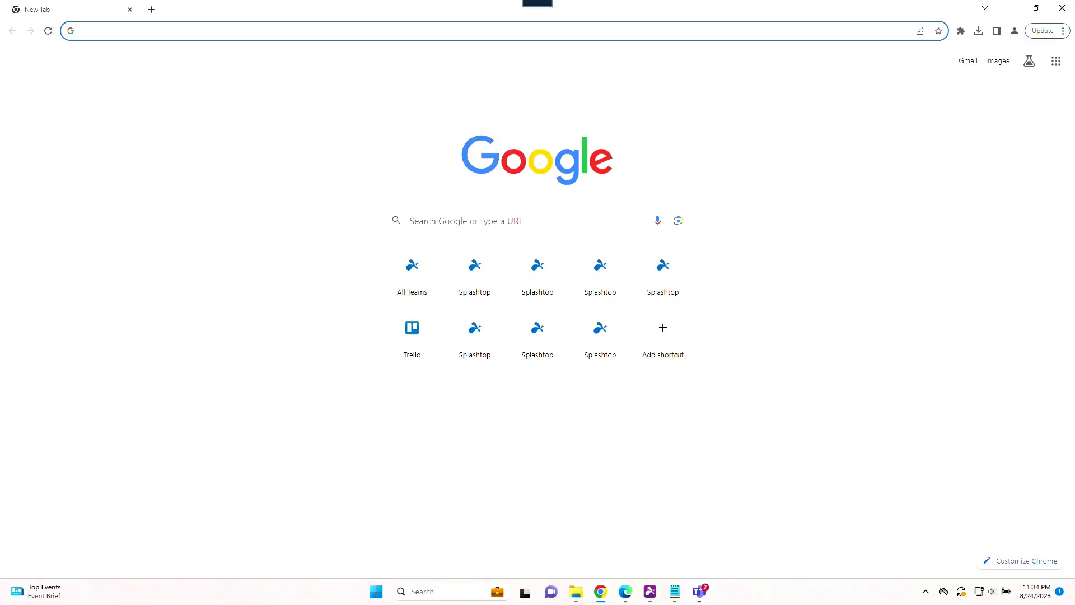
# Enter the six-digit PIN on help123.app, download the SplashtopSOS app and run it
pyautogui.write('help')
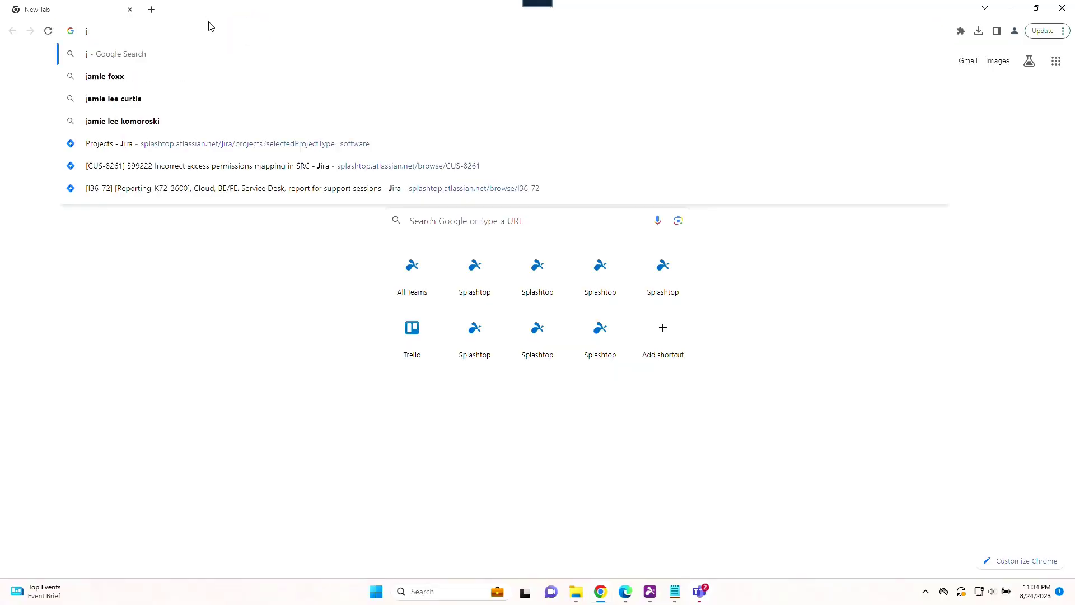
pyautogui.press('Return')
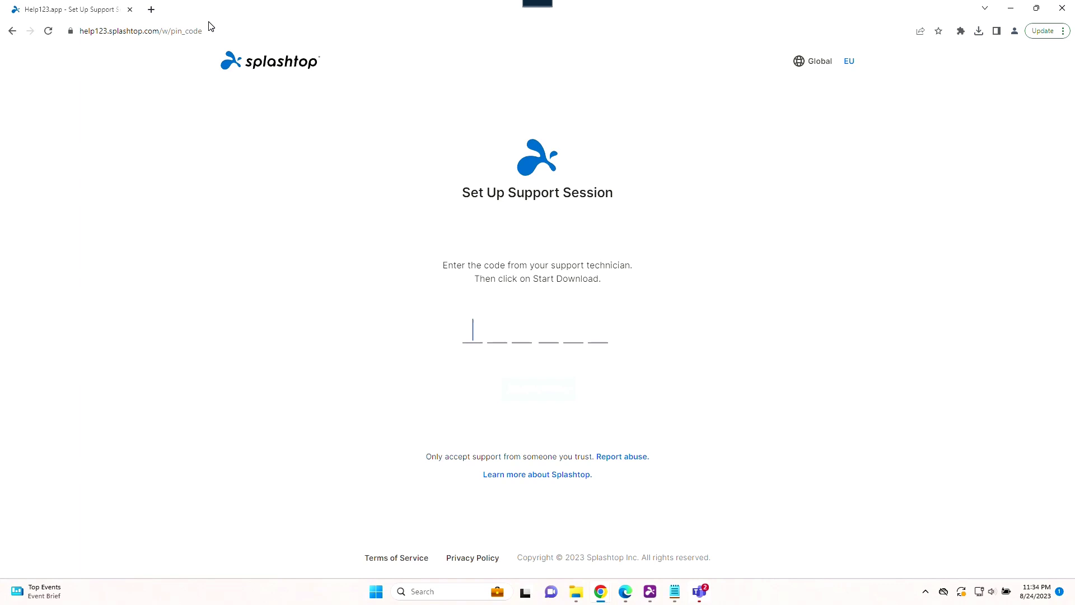
pyautogui.write('360050')
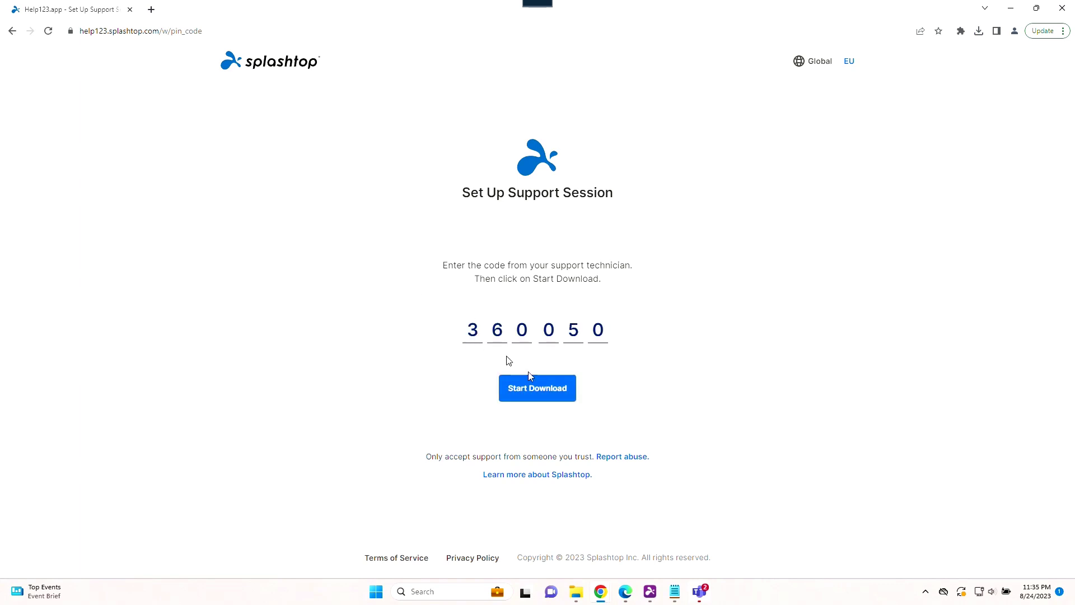
pyautogui.click(537, 388)
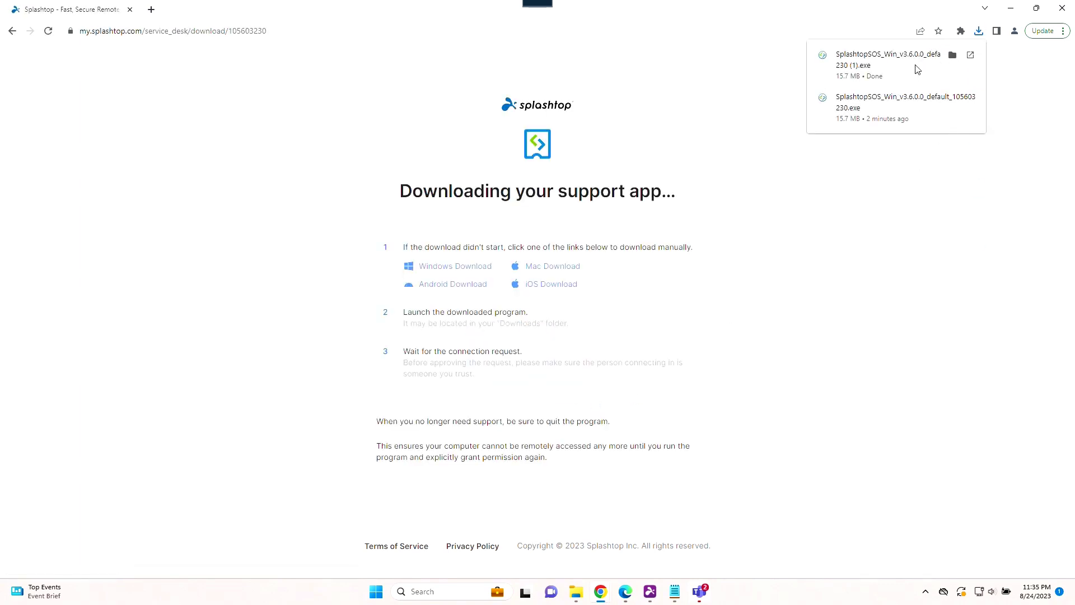
pyautogui.click(899, 68)
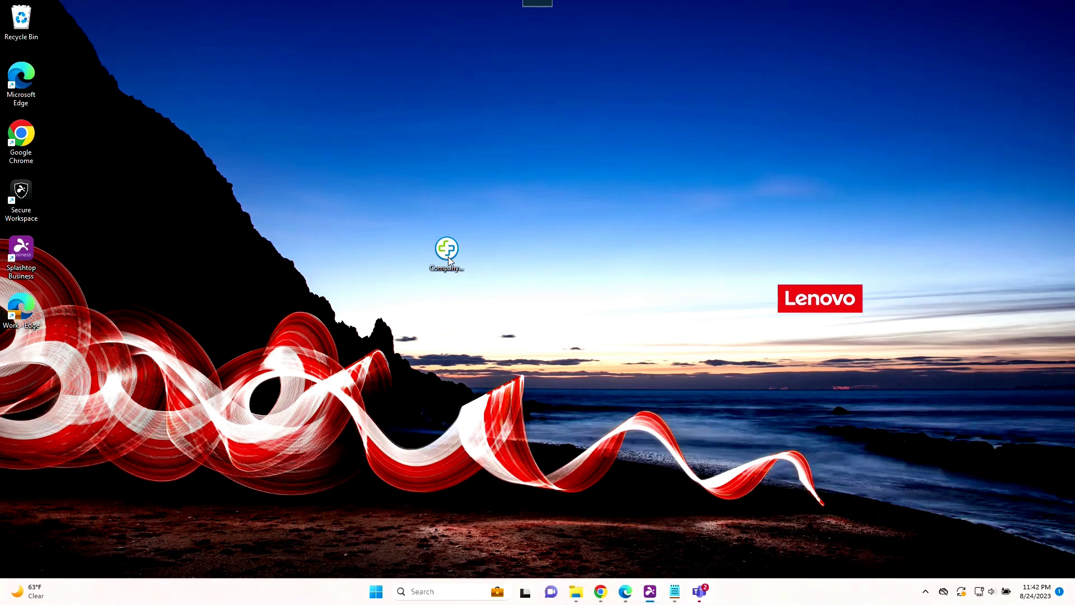
# Launch CompanyABC_SOS and submit a request with the user's name and 'I forgot my password to the accounting software'
pyautogui.click(448, 259)
pyautogui.doubleClick(449, 259)
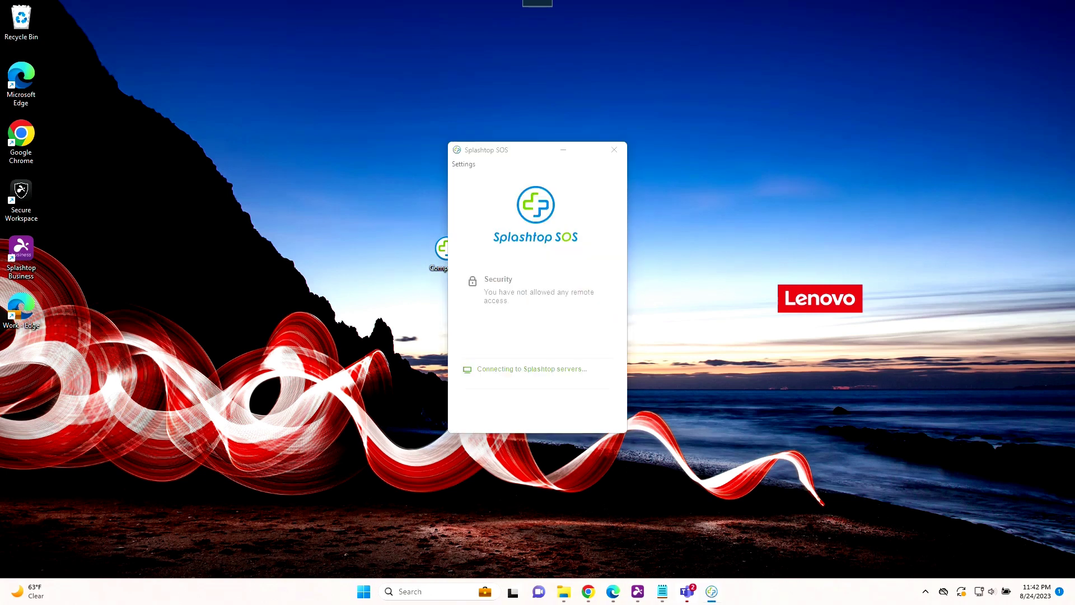
pyautogui.write('William')
pyautogui.press('Tab')
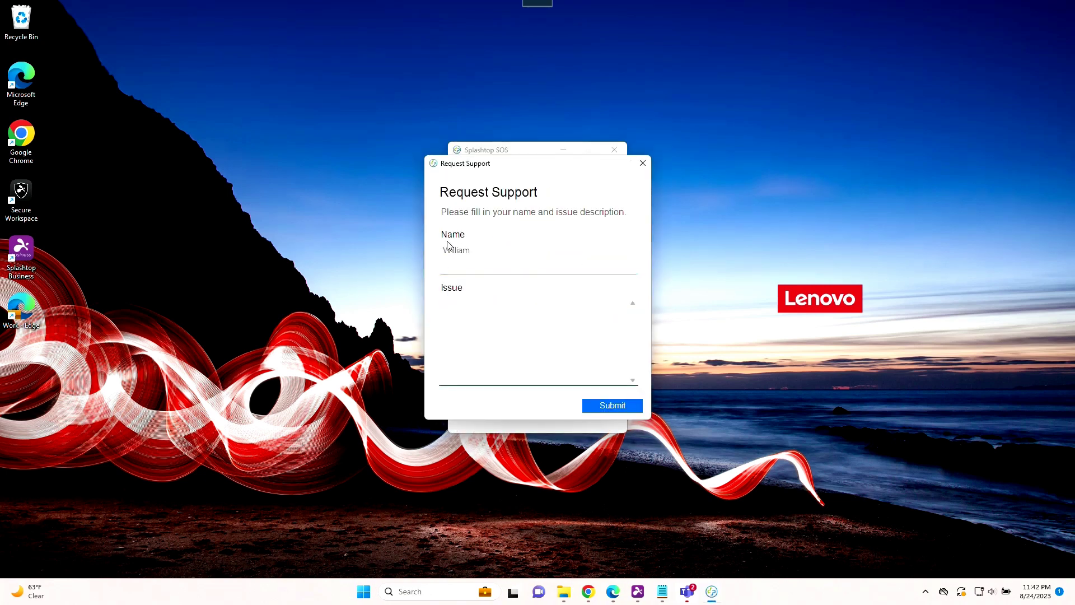
pyautogui.write('I forgot my password to the accounting software')
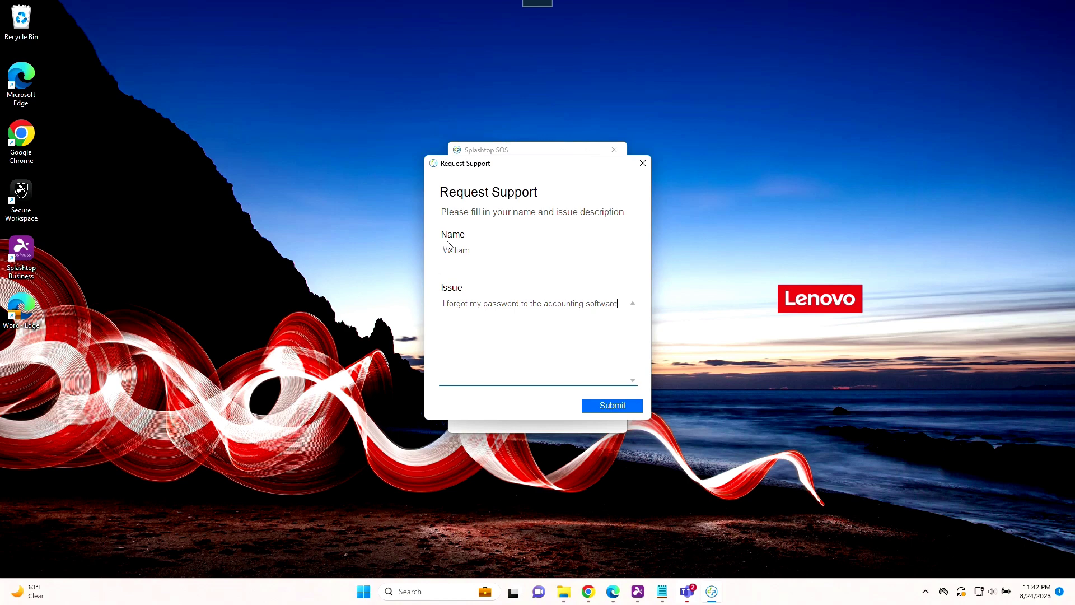
pyautogui.click(612, 405)
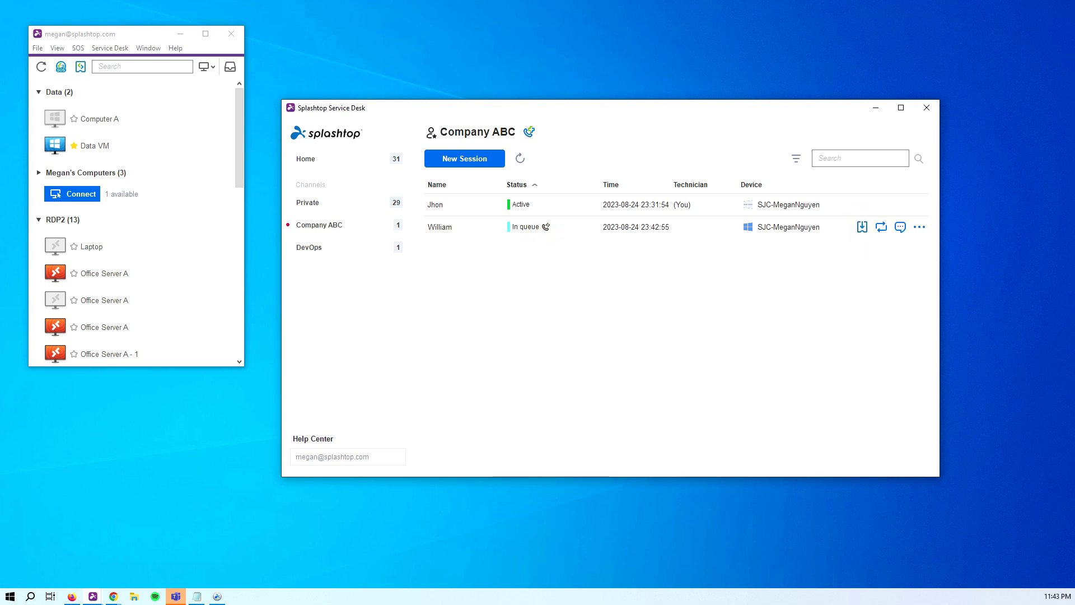
# Accept the queued support request in the Company ABC channel
pyautogui.click(862, 226)
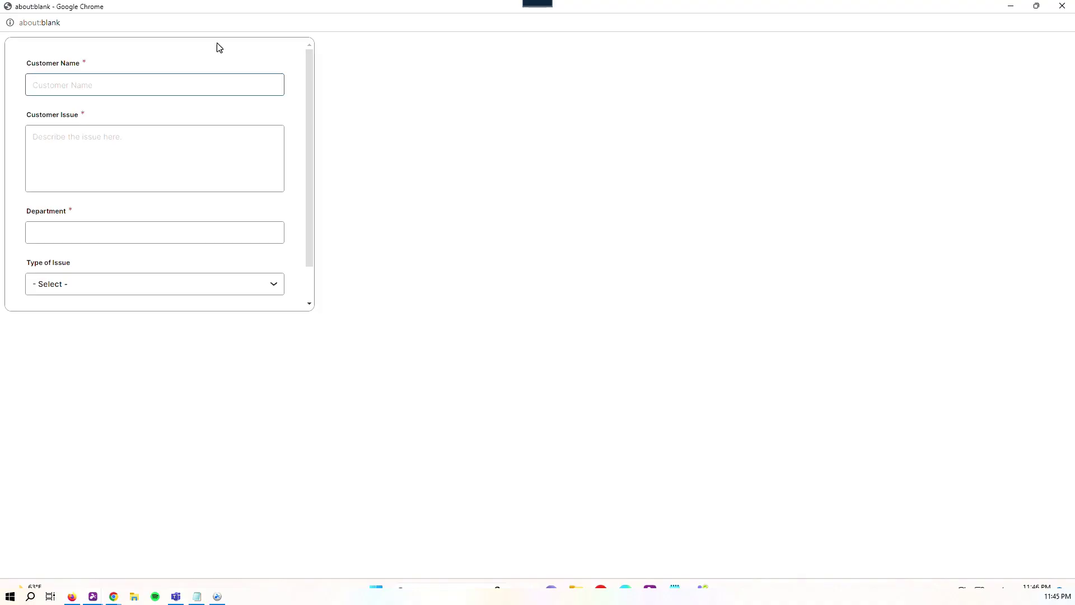
# Submit the web form with the customer's name, 'my accounting software keeps crashing', Accounting department, issue type Other
pyautogui.write('Bill')
pyautogui.press('Tab')
pyautogui.write('my accounting software keeps crashing')
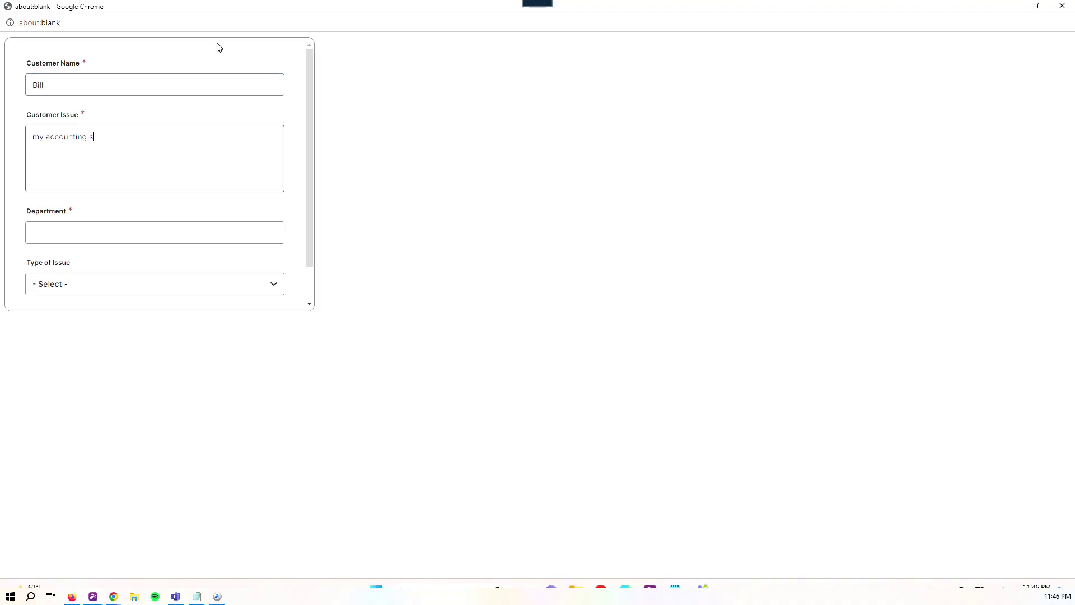
pyautogui.press('Tab')
pyautogui.write('Accounting')
pyautogui.scroll(-1, 237, 181)
pyautogui.click(116, 243)
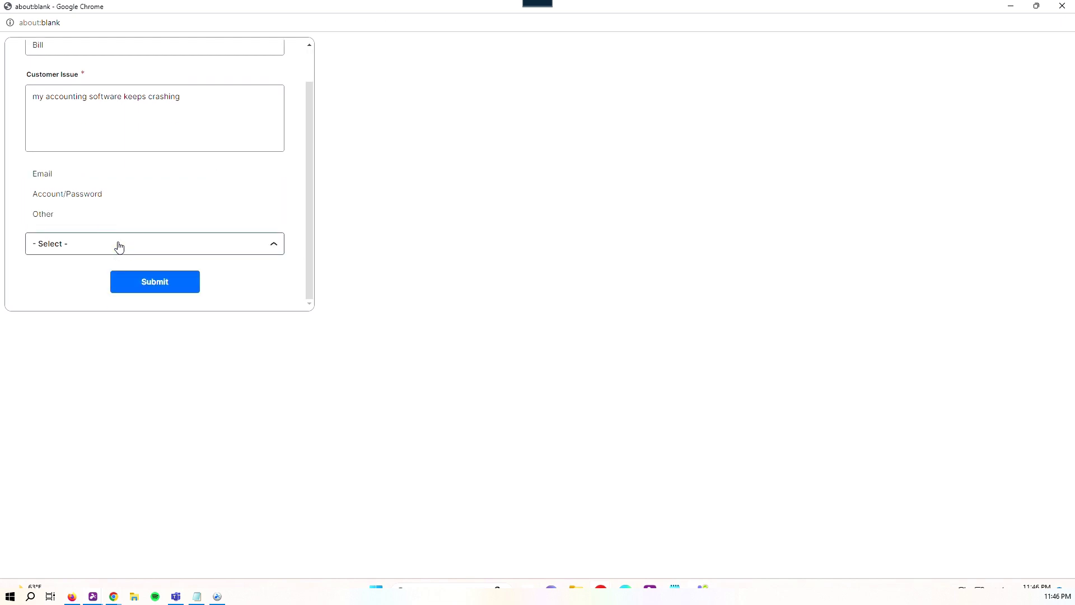
pyautogui.click(50, 214)
pyautogui.click(152, 282)
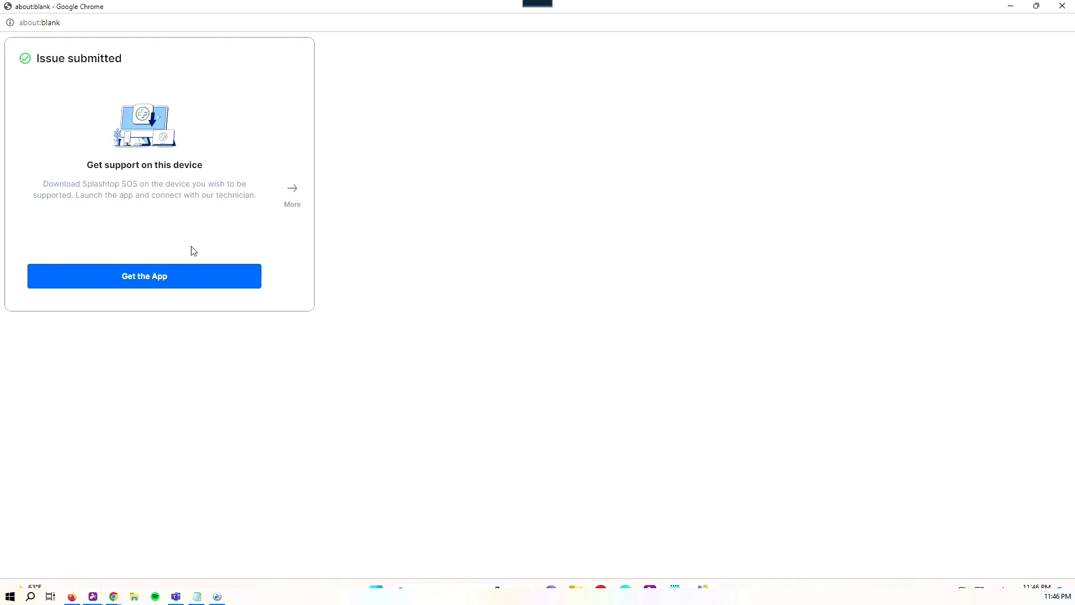
# Download the SOS app for this device from the confirmation page
pyautogui.click(293, 189)
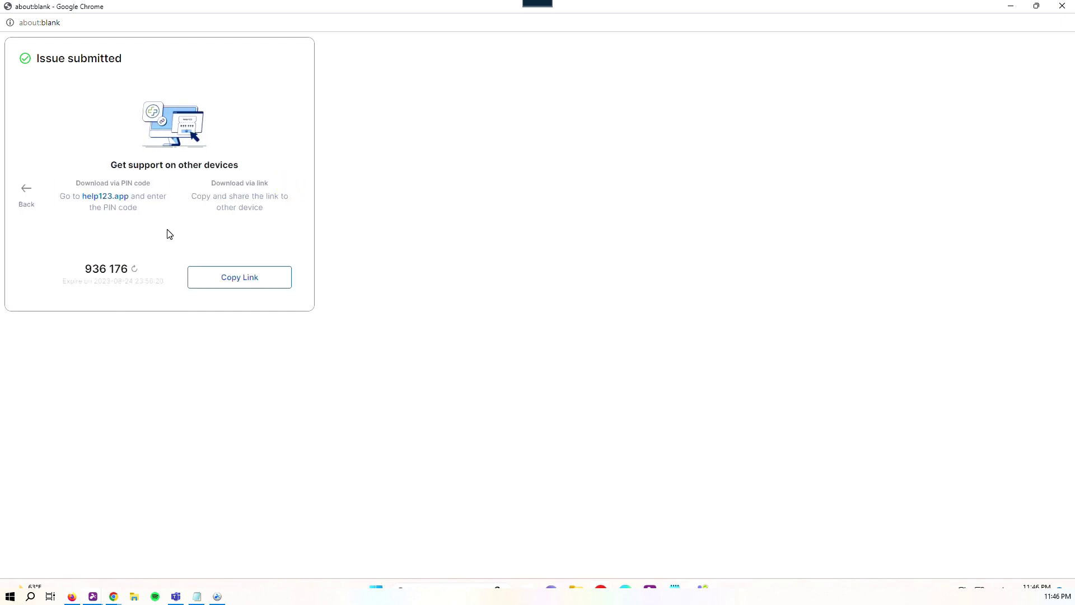
pyautogui.click(27, 190)
pyautogui.click(136, 287)
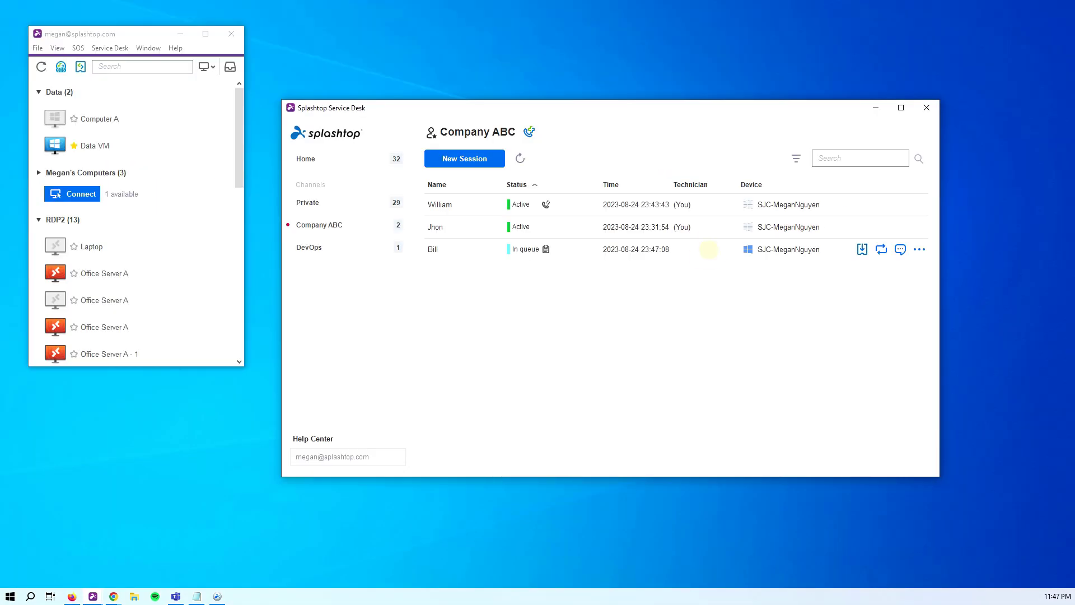
# Accept the web-form request and request view, control and file-transfer permission from the customer
pyautogui.click(862, 249)
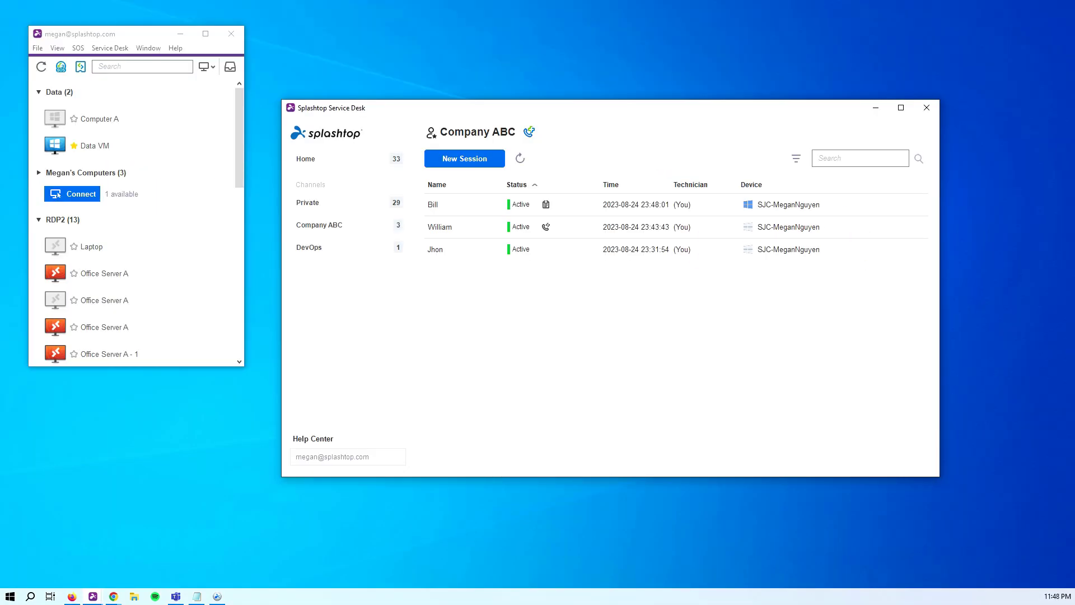
pyautogui.moveTo(901, 205)
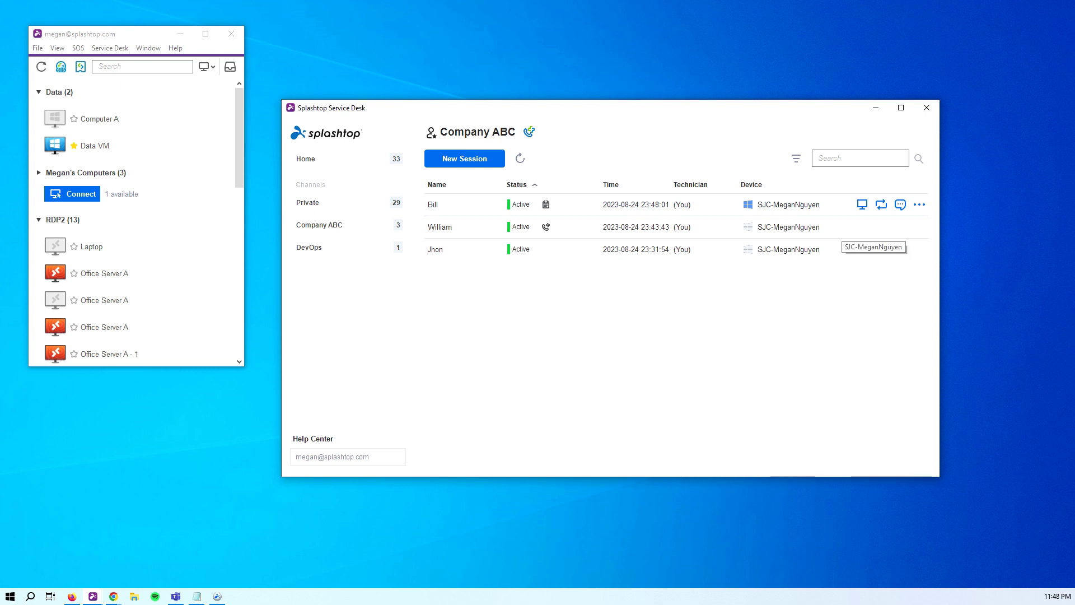
pyautogui.click(863, 204)
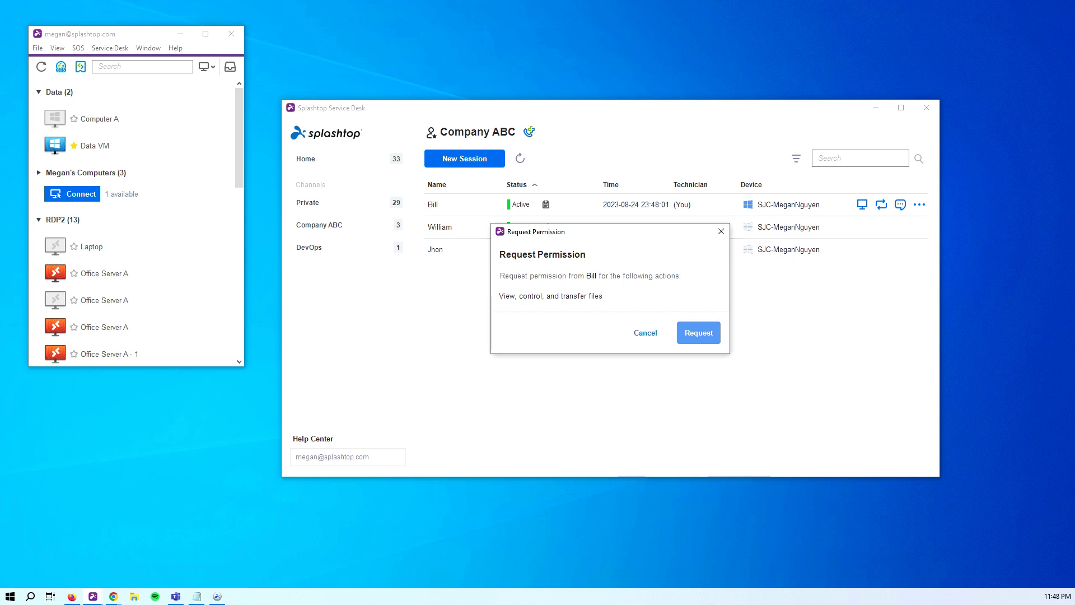
pyautogui.click(699, 333)
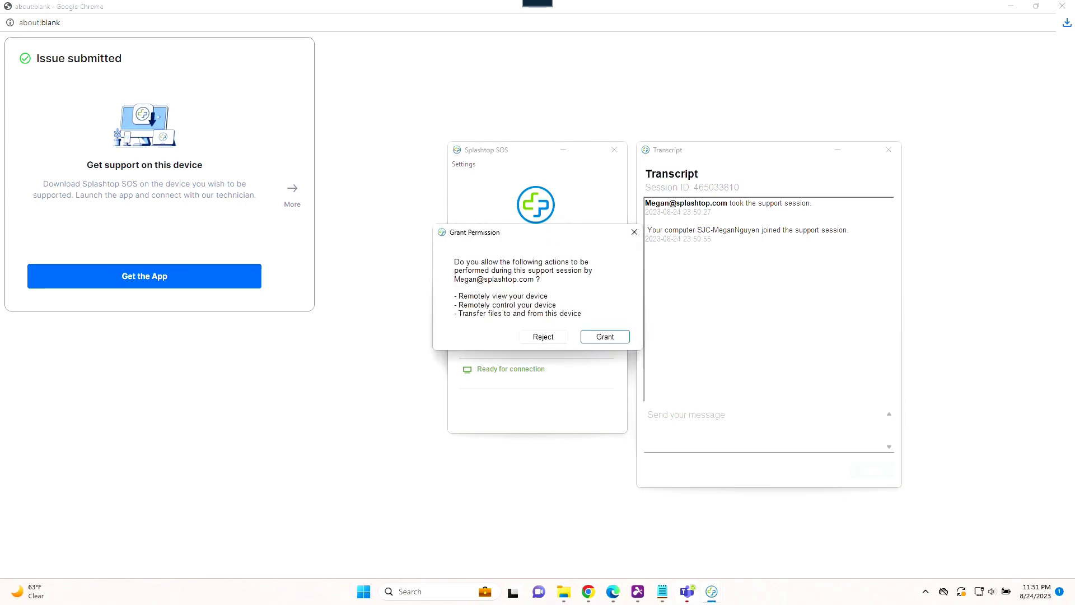
# Grant the requested access on the SOS app and connect remotely from the session row
pyautogui.click(600, 337)
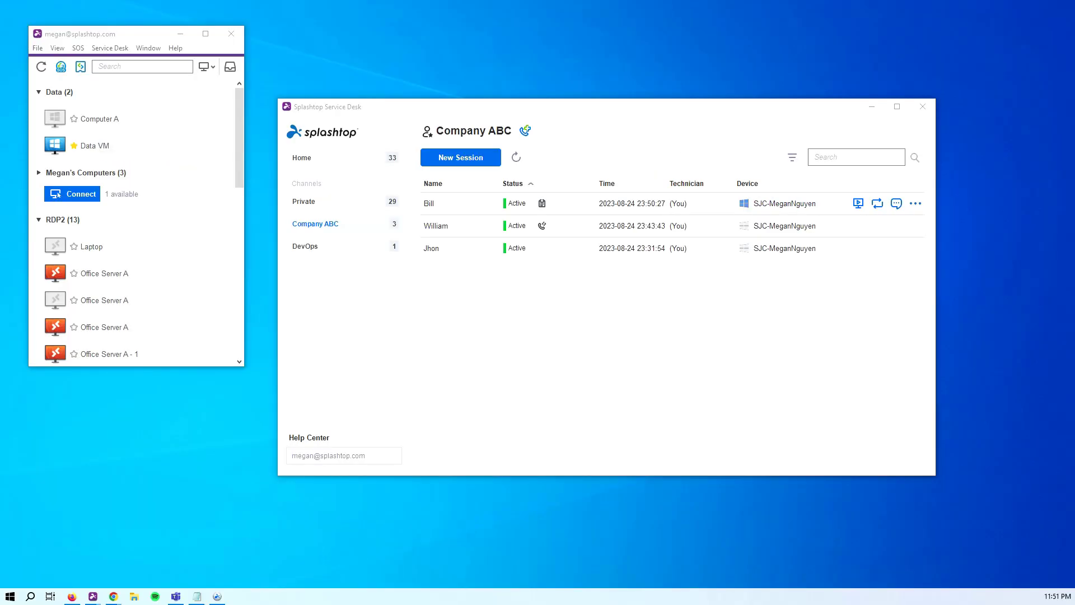
pyautogui.click(859, 203)
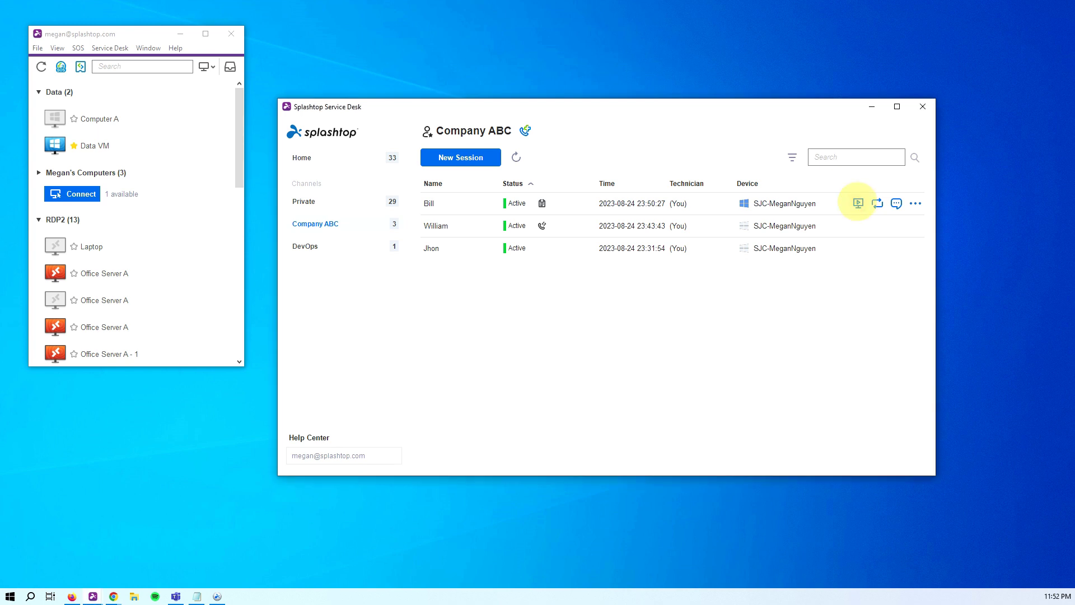